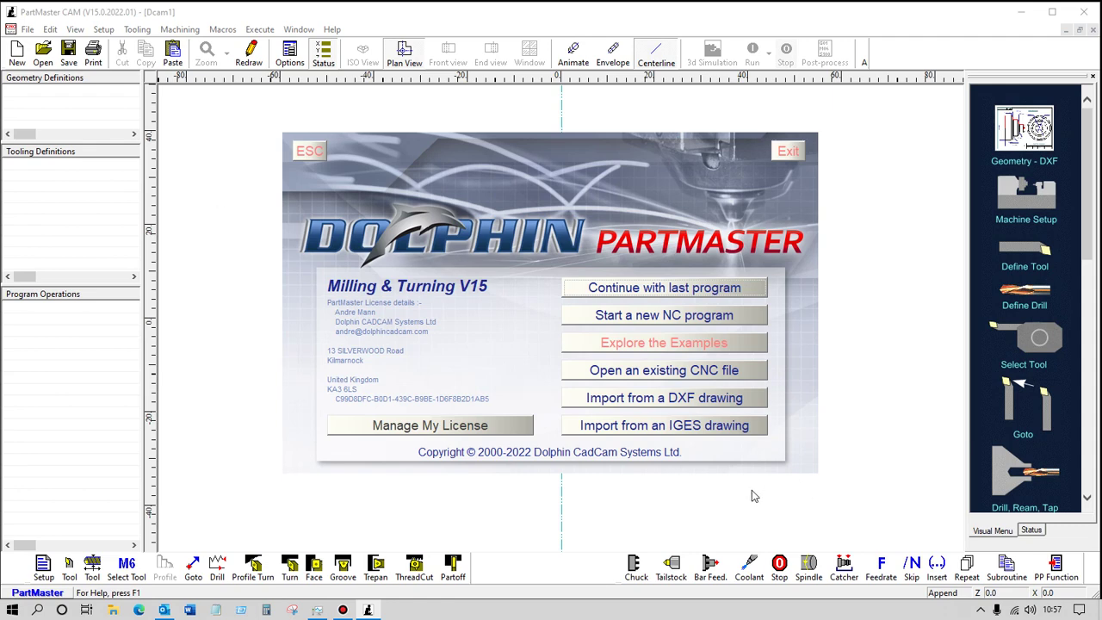
Import Electrodesupportbase.dxf with inch units so its outline appears as lathe profiles.
{"action": "left_click", "coordinate": [608, 403]}
{"action": "left_click", "coordinate": [534, 231]}
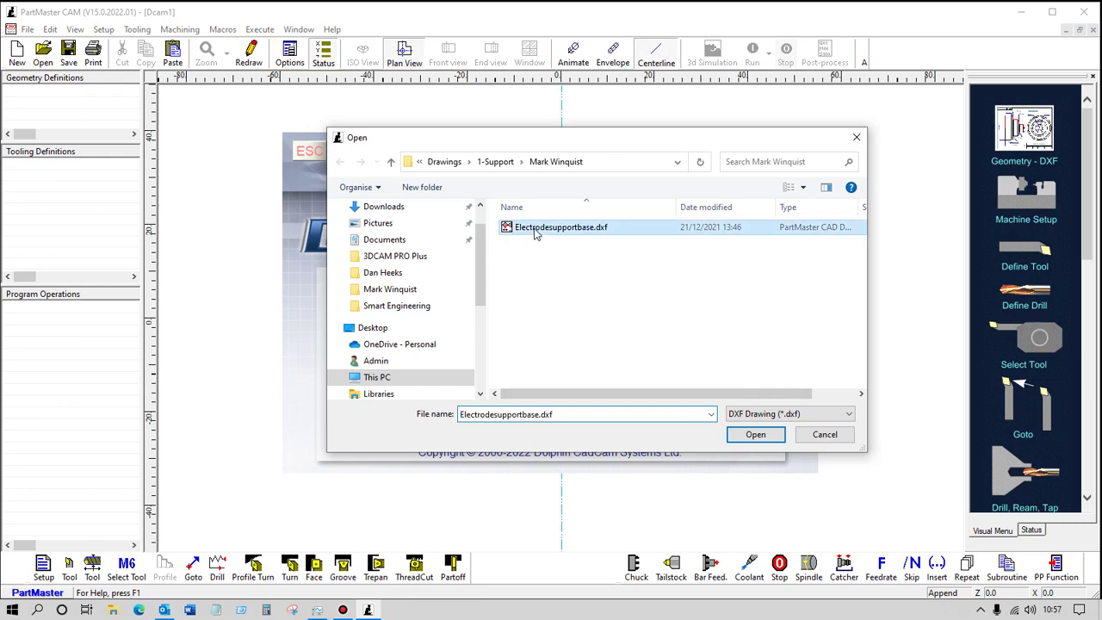
{"action": "left_click", "coordinate": [750, 435]}
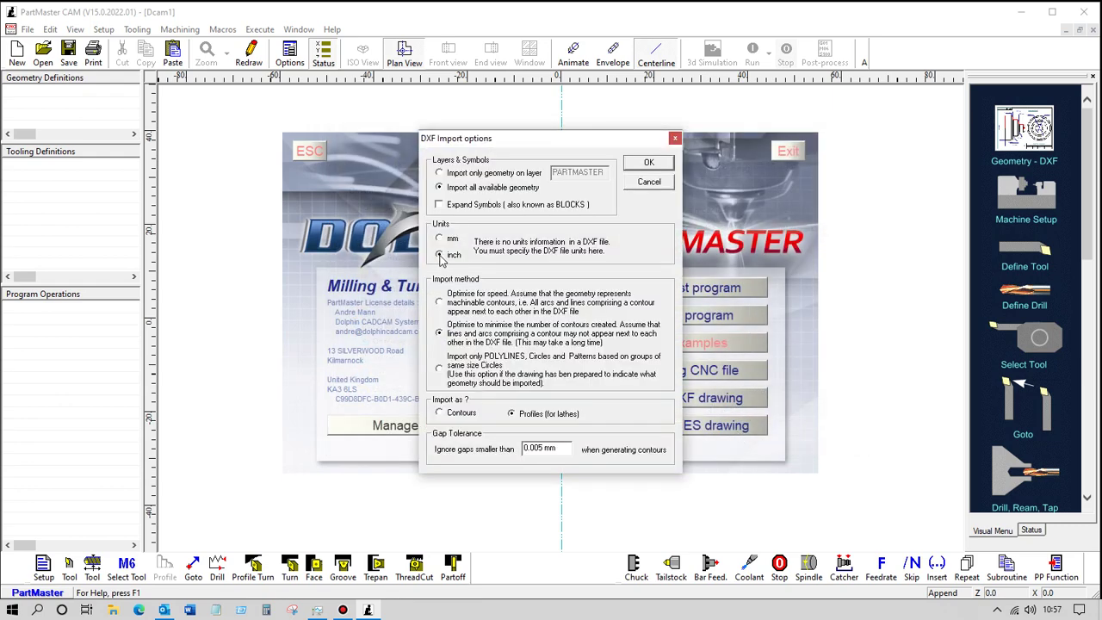
{"action": "left_click", "coordinate": [439, 255]}
{"action": "left_click", "coordinate": [649, 162]}
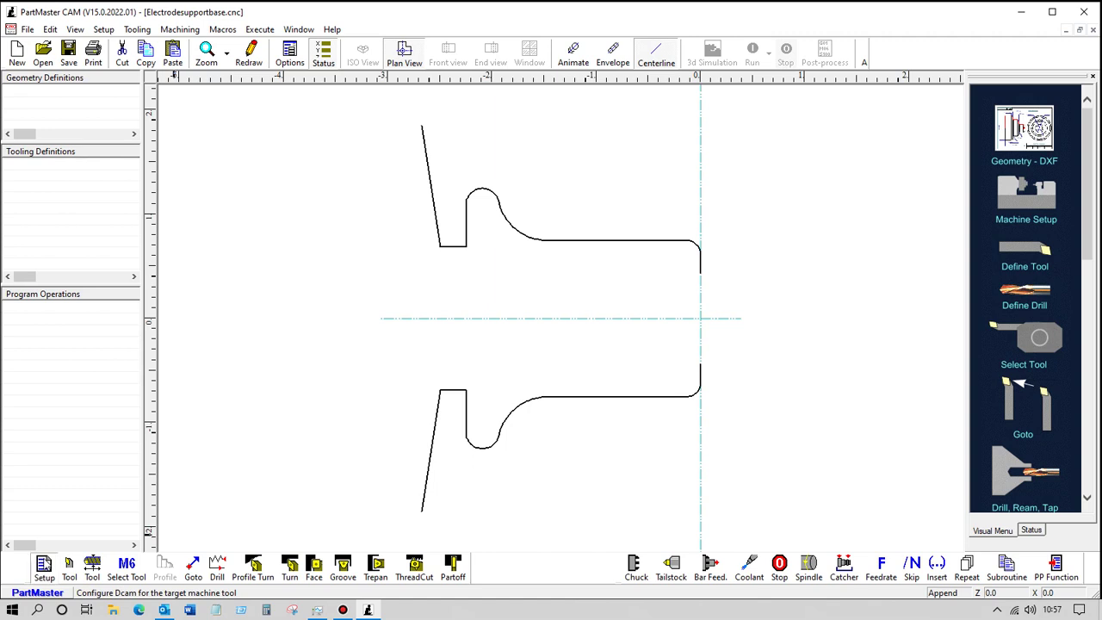
{"action": "left_click", "coordinate": [45, 564]}
{"action": "left_click", "coordinate": [643, 193]}
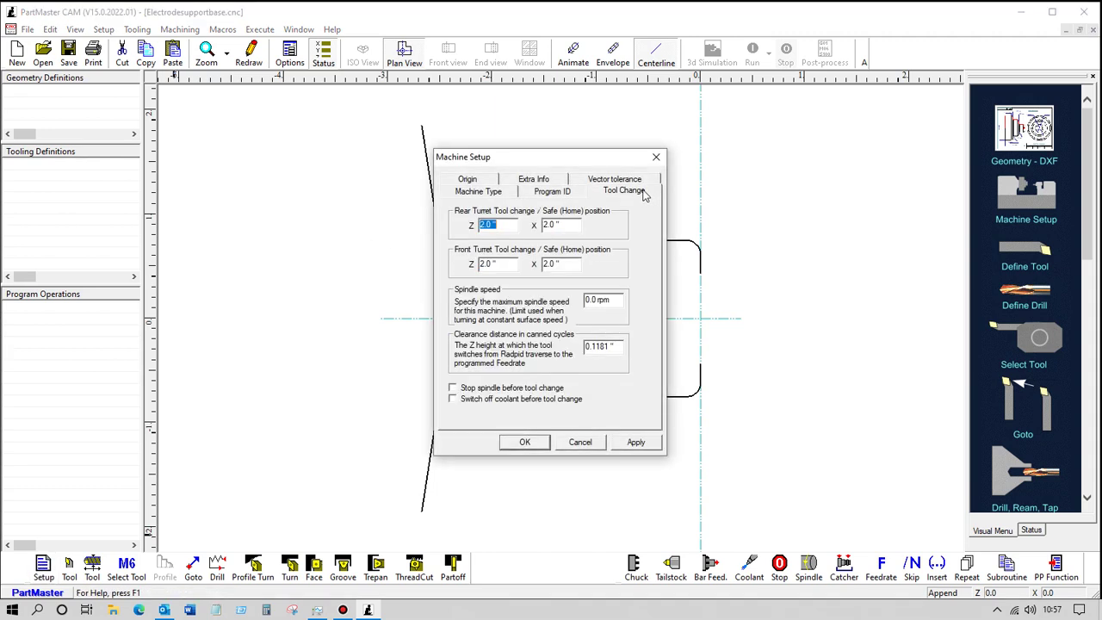
{"action": "left_click", "coordinate": [535, 443]}
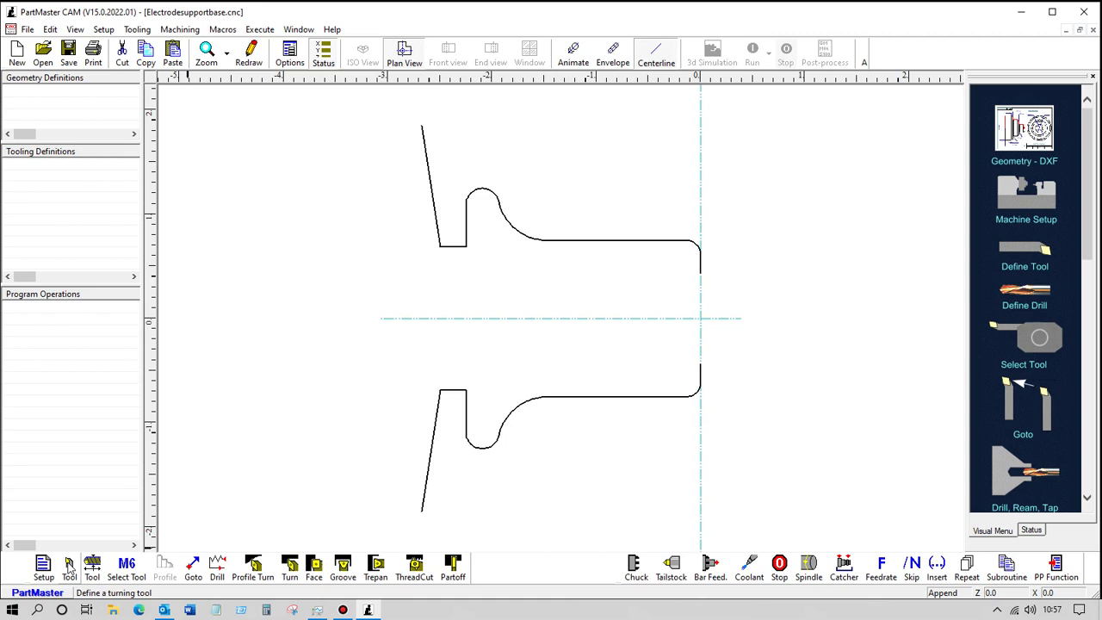
Define Button tool No 1 with a 0.125-inch tip radius.
{"action": "left_click", "coordinate": [69, 567]}
{"action": "left_click", "coordinate": [438, 193]}
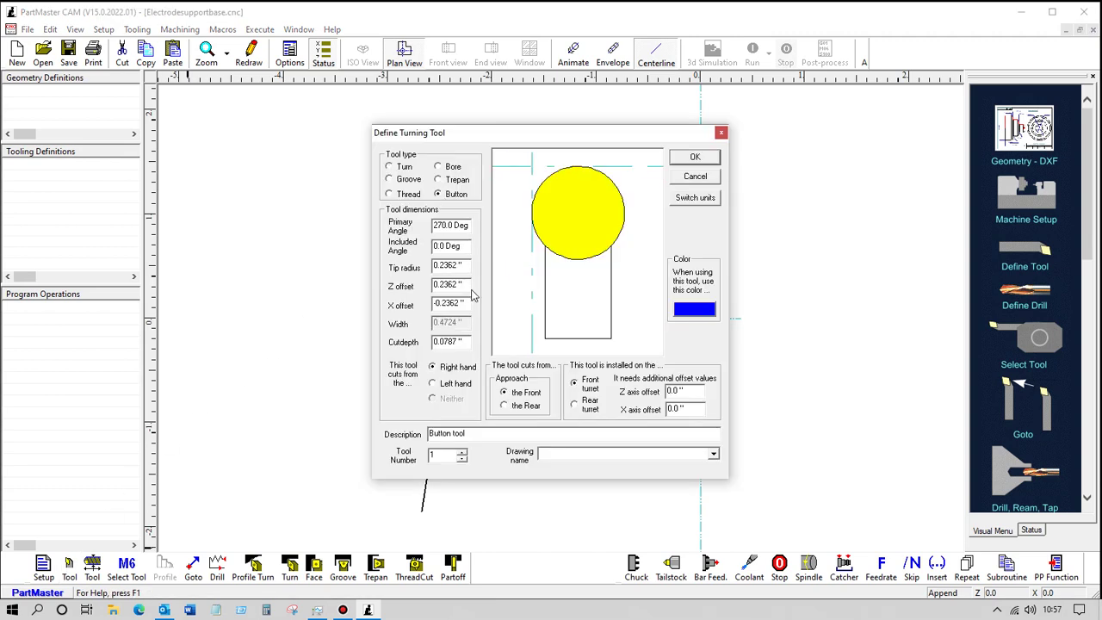
{"action": "double_click", "coordinate": [468, 263]}
{"action": "key", "text": "BackSpace"}
{"action": "type", "text": ".125"}
{"action": "left_click", "coordinate": [461, 286]}
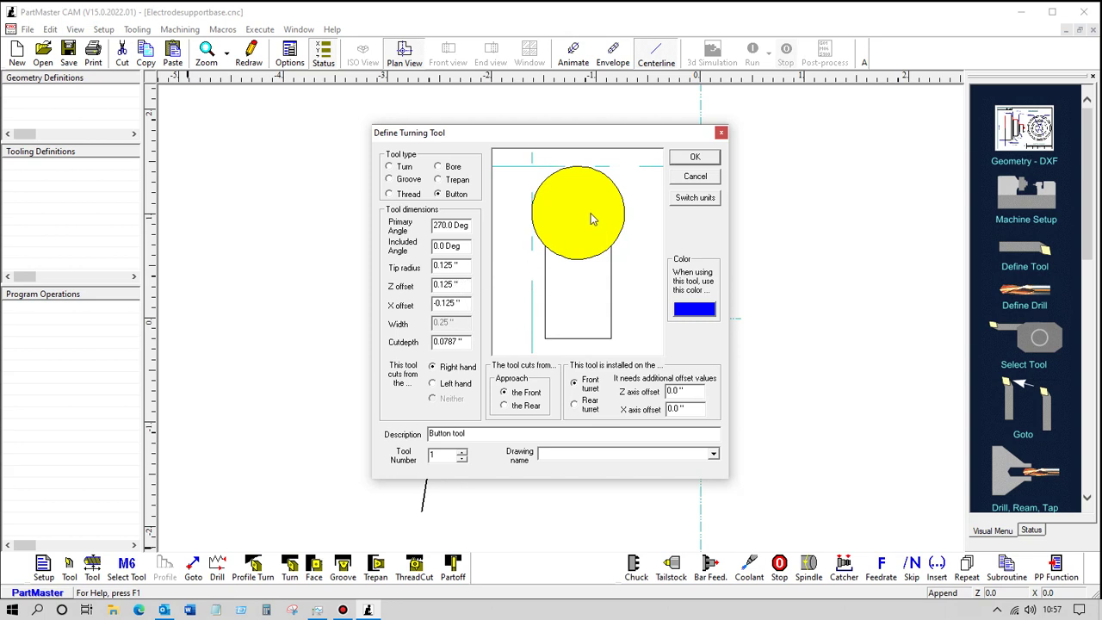
{"action": "left_click", "coordinate": [694, 161]}
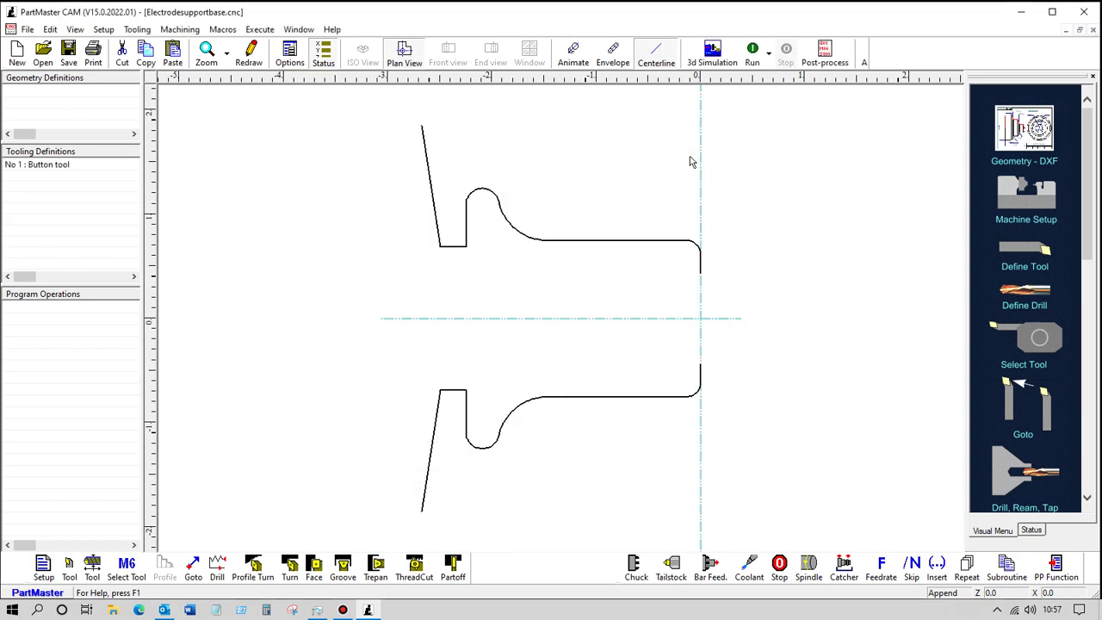
Add a Select Tool No 1 change at 500 rpm with a 2.5 IN/min feed.
{"action": "left_click", "coordinate": [127, 569]}
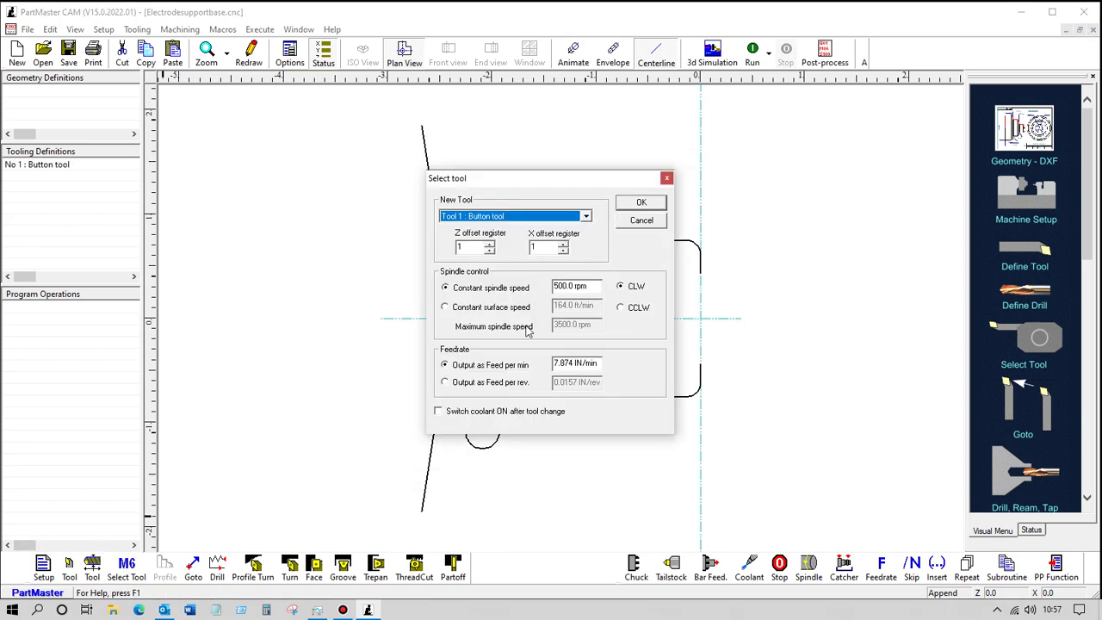
{"action": "left_click_drag", "start_coordinate": [593, 288], "coordinate": [528, 288]}
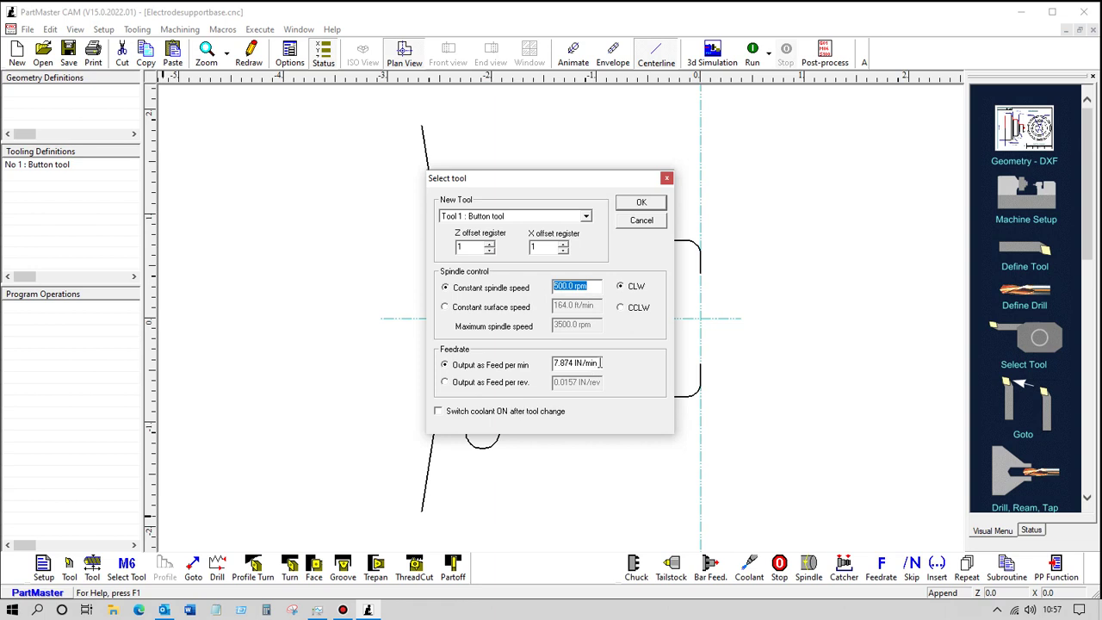
{"action": "left_click_drag", "start_coordinate": [600, 363], "coordinate": [524, 360]}
{"action": "type", "text": "2.5"}
{"action": "left_click", "coordinate": [638, 205]}
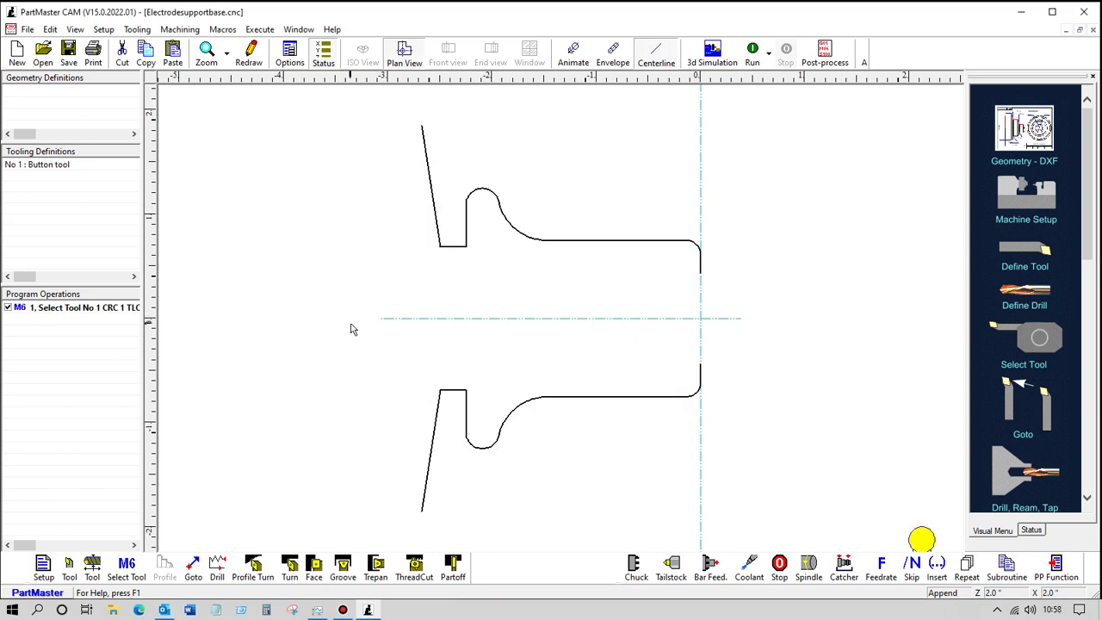
Begin an outside turn cycle on Con_0, picking start right and end left of the part.
{"action": "left_click", "coordinate": [289, 570]}
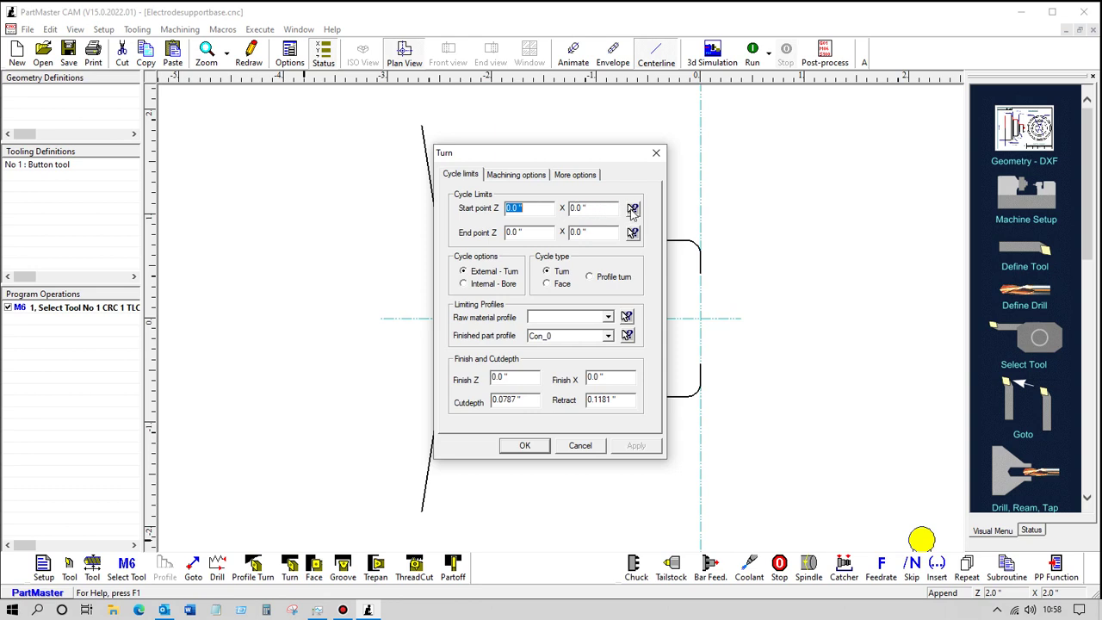
{"action": "left_click", "coordinate": [633, 209]}
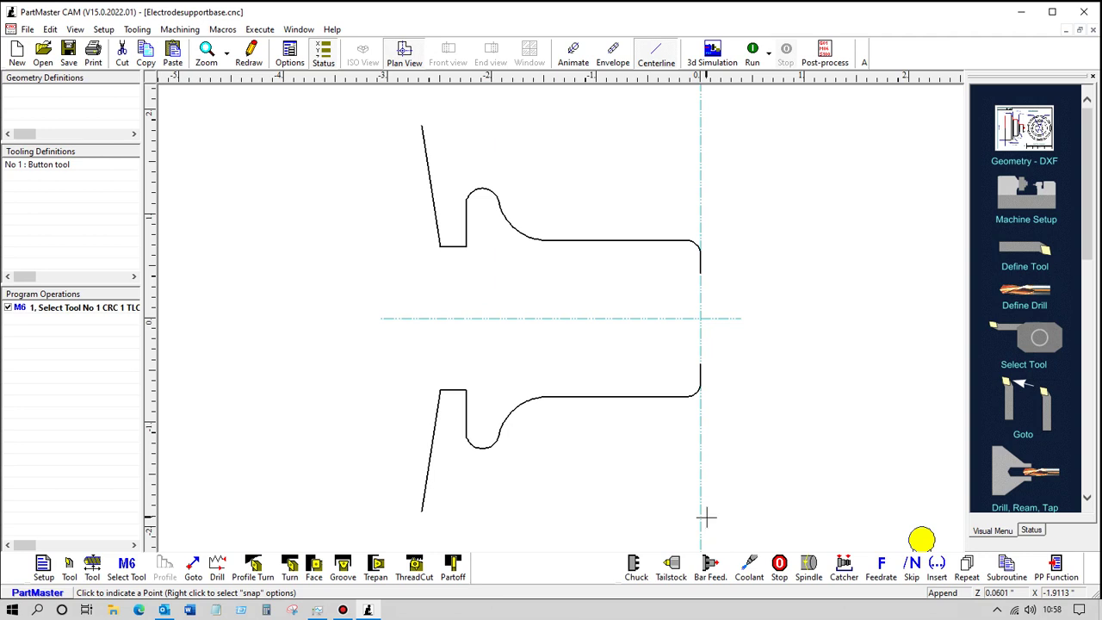
{"action": "left_click", "coordinate": [706, 516]}
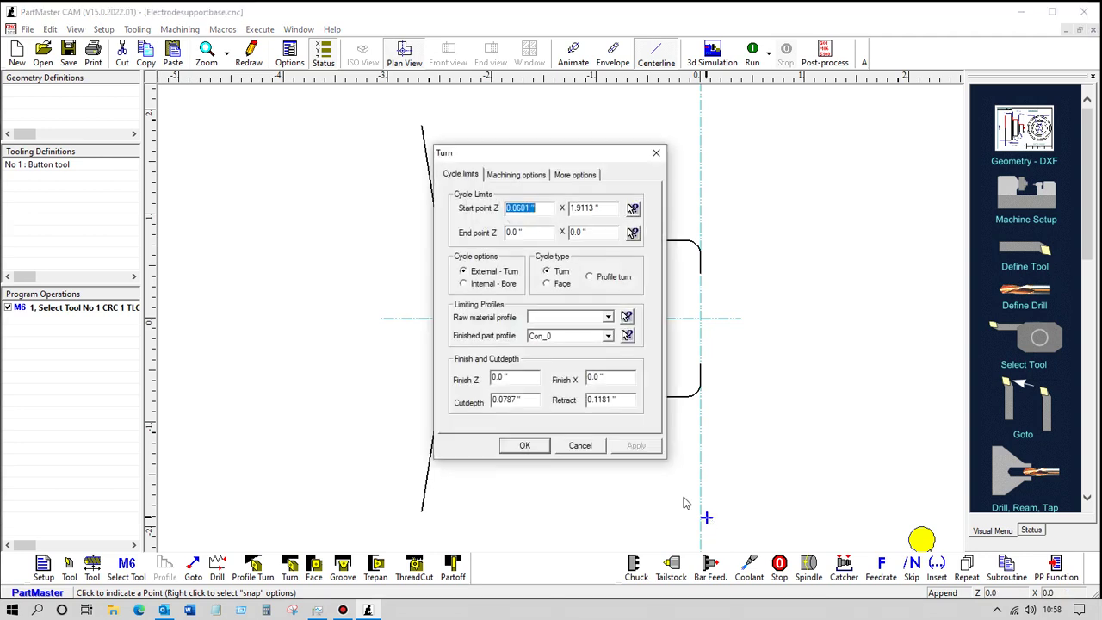
{"action": "left_click", "coordinate": [635, 233]}
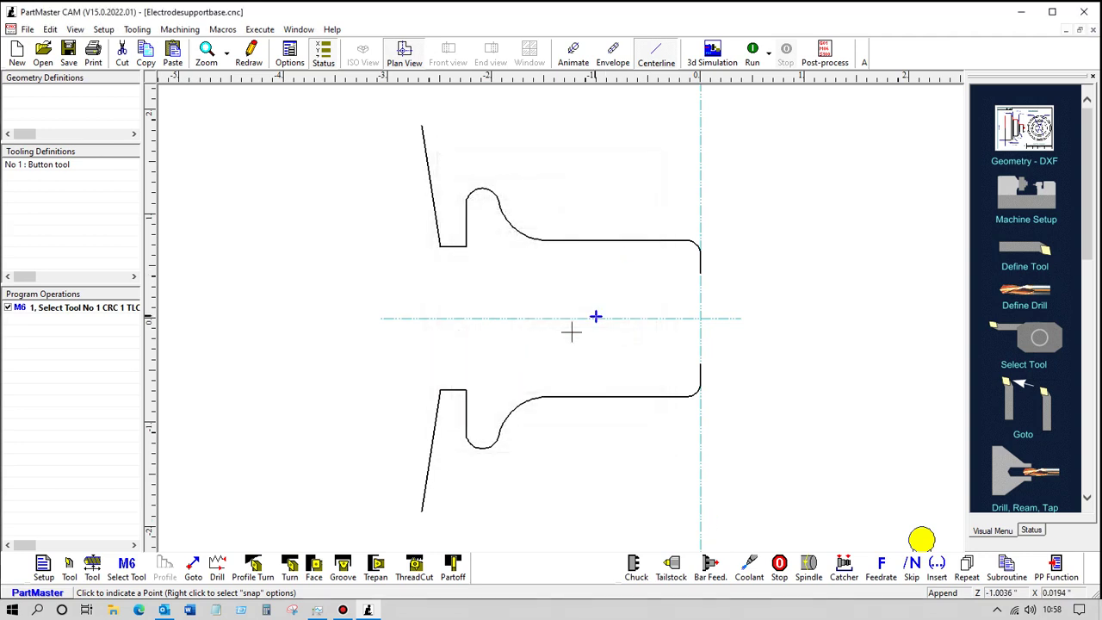
{"action": "left_click", "coordinate": [419, 370]}
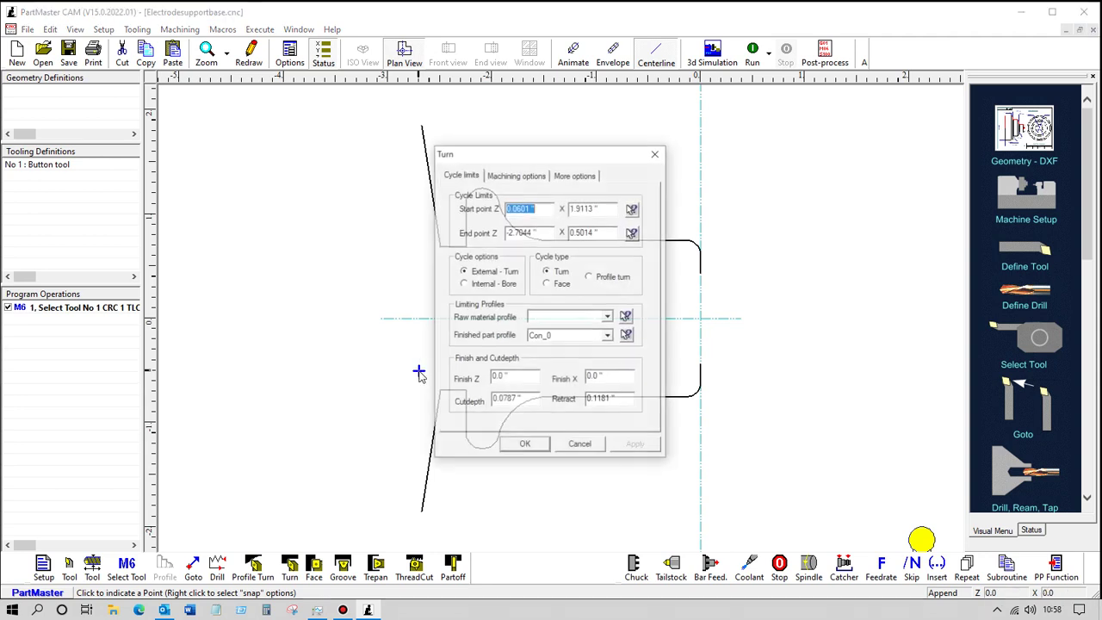
Set Finish Z and X allowances to 0.03 and cutdepth to 0.06, then create the cycle.
{"action": "left_click_drag", "start_coordinate": [514, 379], "coordinate": [450, 379]}
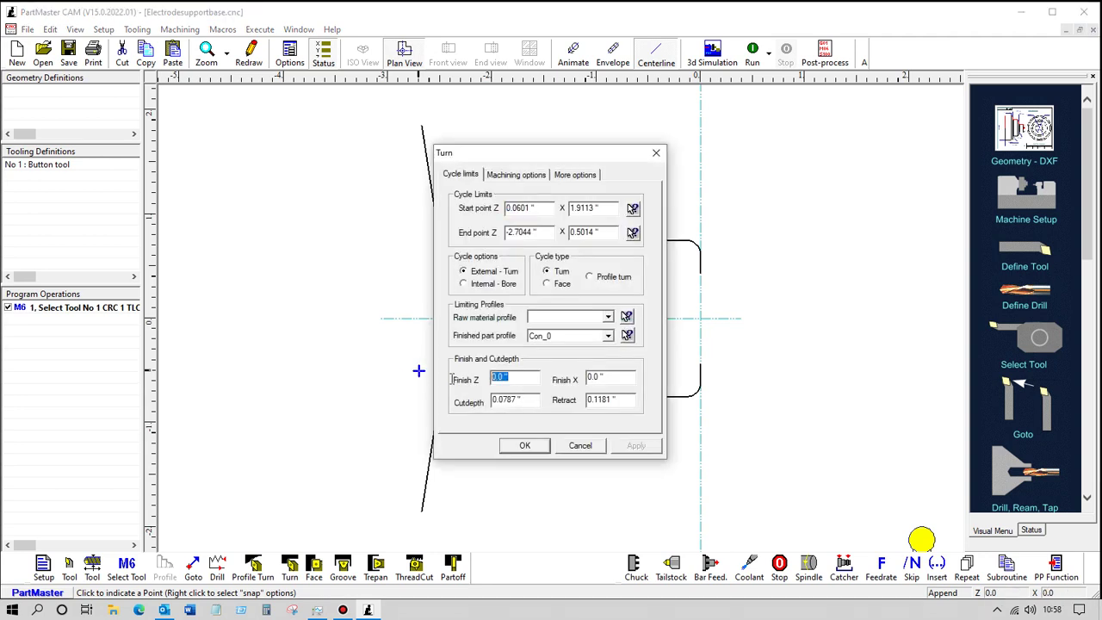
{"action": "type", "text": "0.03"}
{"action": "key", "text": "Tab"}
{"action": "type", "text": ".0"}
{"action": "left_click_drag", "start_coordinate": [530, 400], "coordinate": [465, 398]}
{"action": "type", "text": "06"}
{"action": "left_click", "coordinate": [527, 446]}
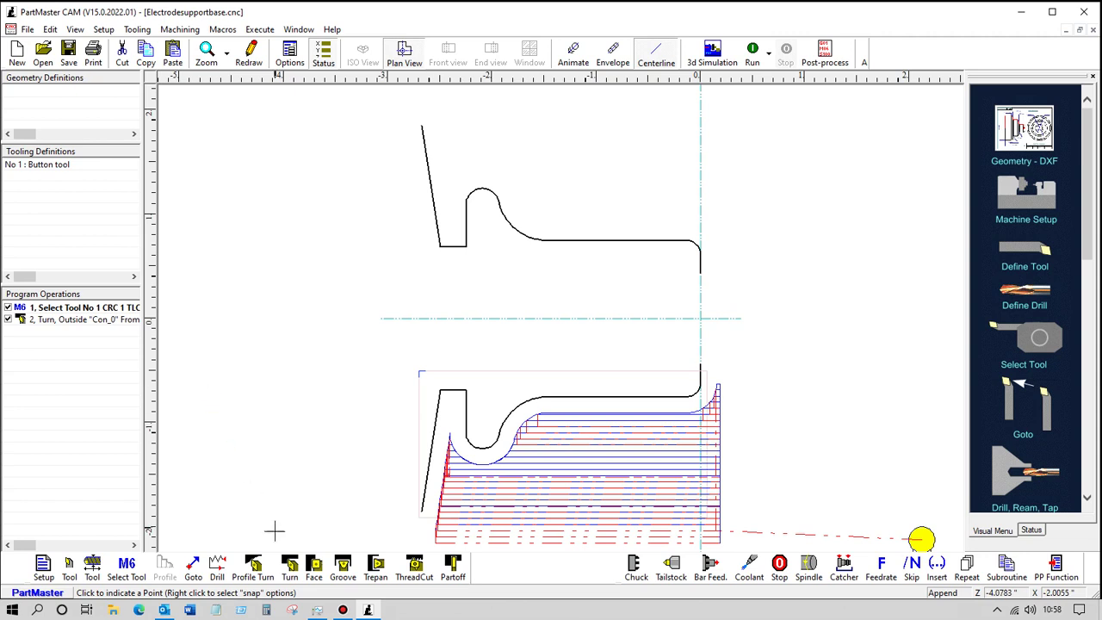
Add a Proturn Con_0 Forward finishing pass with approach and runoff distances of 0.1.
{"action": "left_click", "coordinate": [255, 566]}
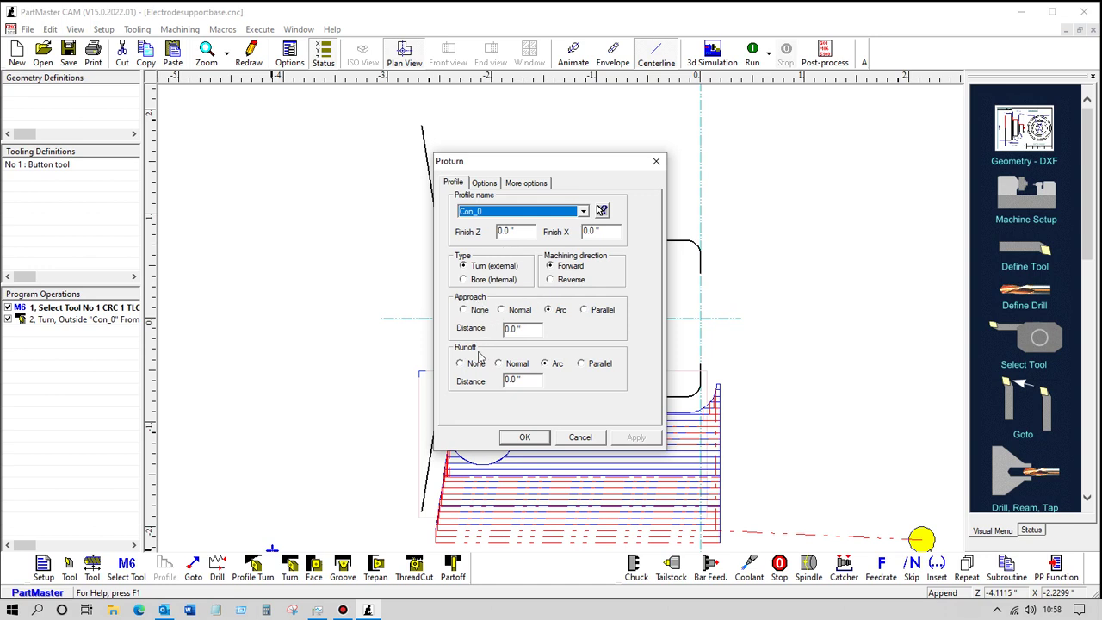
{"action": "left_click_drag", "start_coordinate": [529, 328], "coordinate": [472, 334]}
{"action": "type", "text": ".1"}
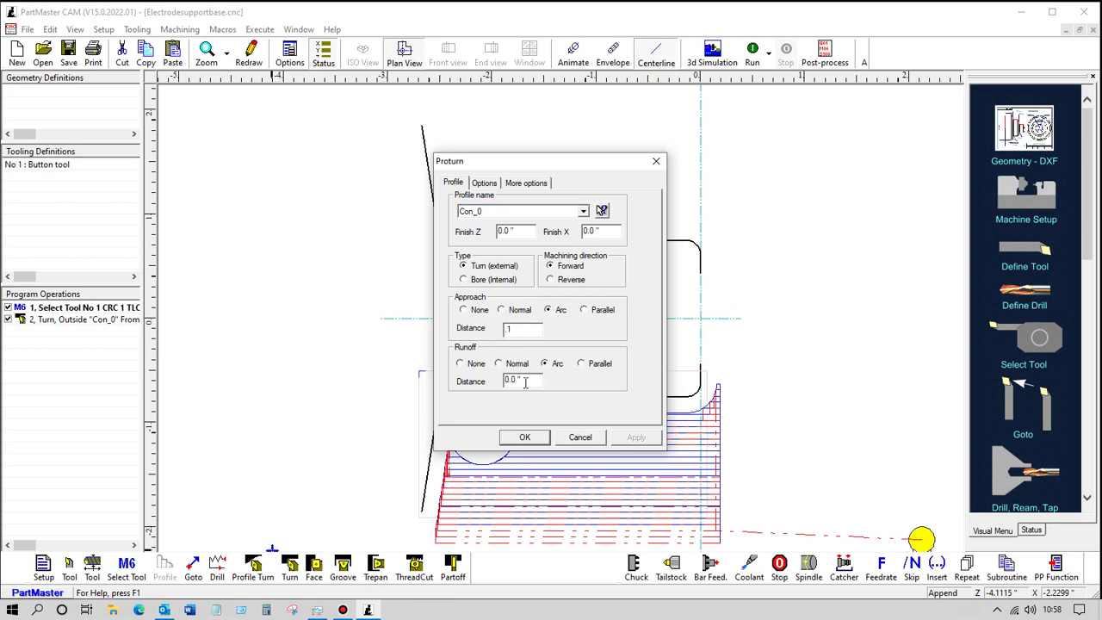
{"action": "left_click_drag", "start_coordinate": [534, 376], "coordinate": [491, 380]}
{"action": "type", "text": ".1"}
{"action": "left_click", "coordinate": [534, 437]}
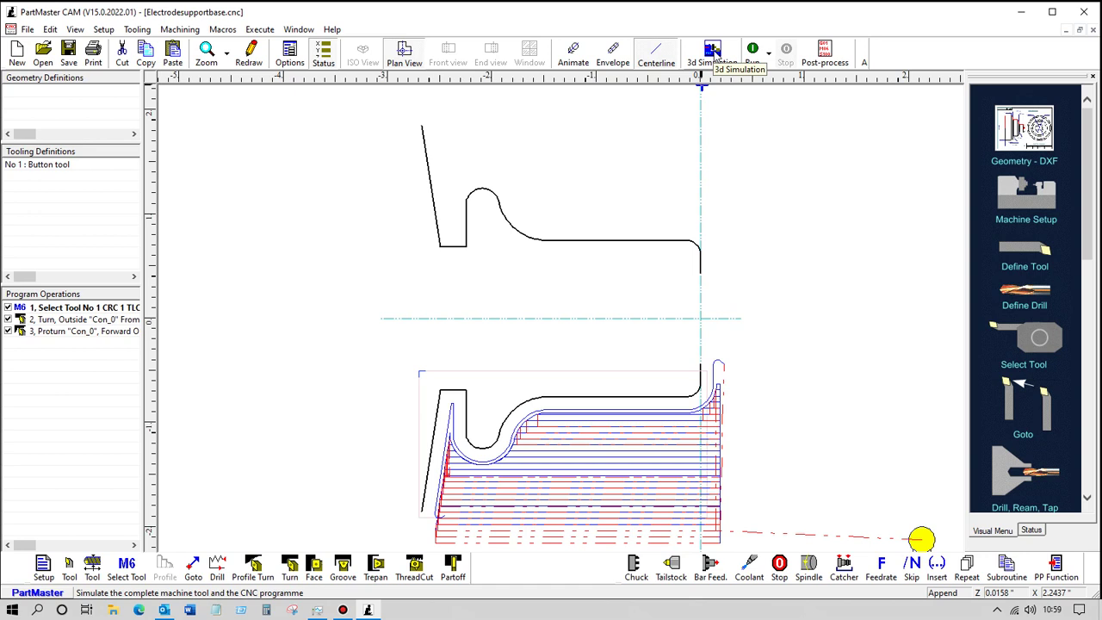
Export the toolpaths to Electrodesupportbase.SIMDATA and load the stock in ModuleWorks.
{"action": "left_click", "coordinate": [713, 54]}
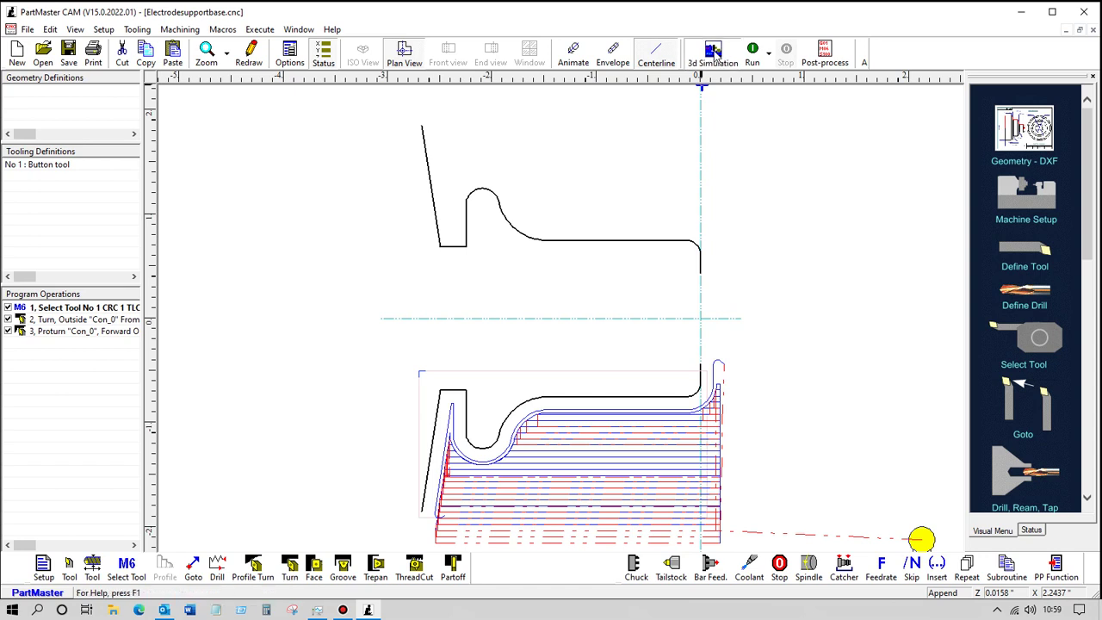
{"action": "left_click", "coordinate": [667, 238]}
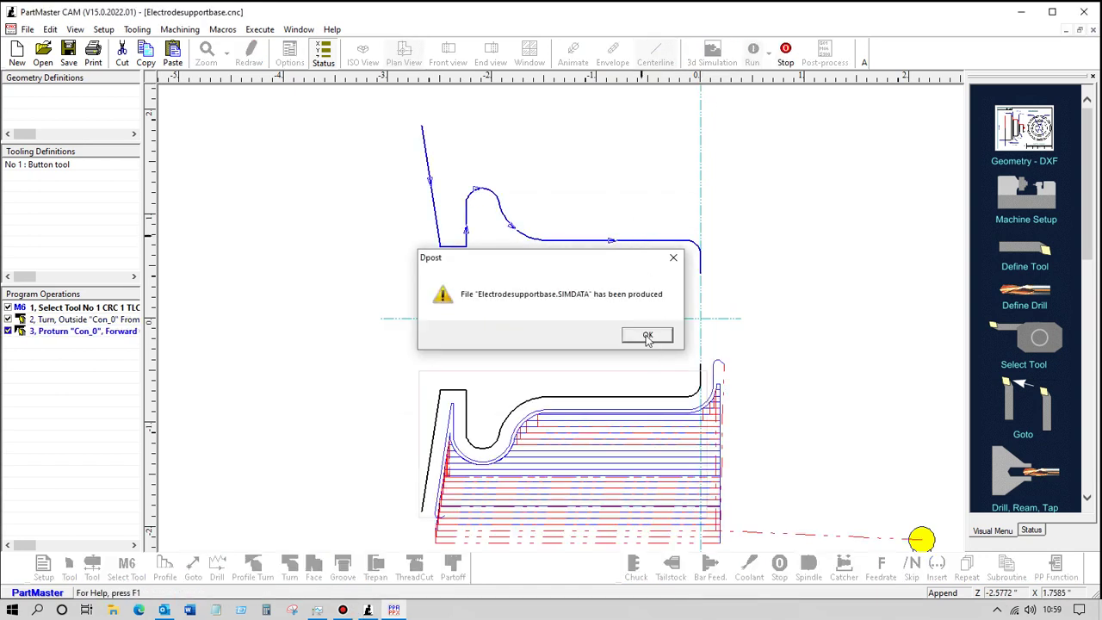
{"action": "left_click", "coordinate": [647, 335]}
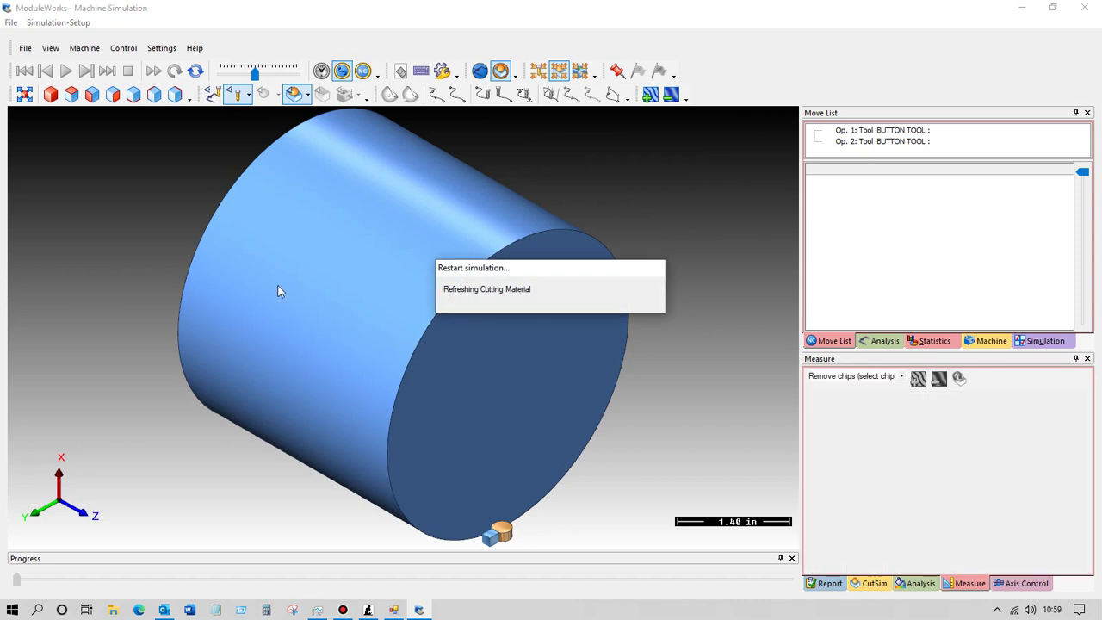
Slow the playback speed and play the cutting through operation 3, orbiting to watch the part form.
{"action": "scroll", "coordinate": [267, 300], "scroll_direction": "down", "scroll_amount": 3}
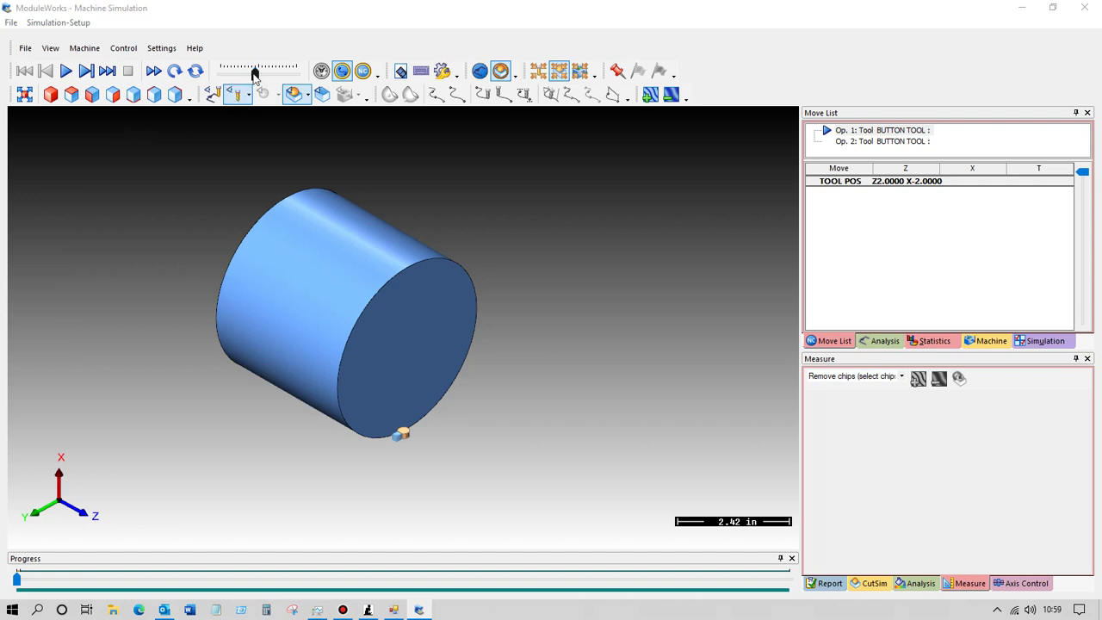
{"action": "left_click_drag", "start_coordinate": [254, 73], "coordinate": [236, 79]}
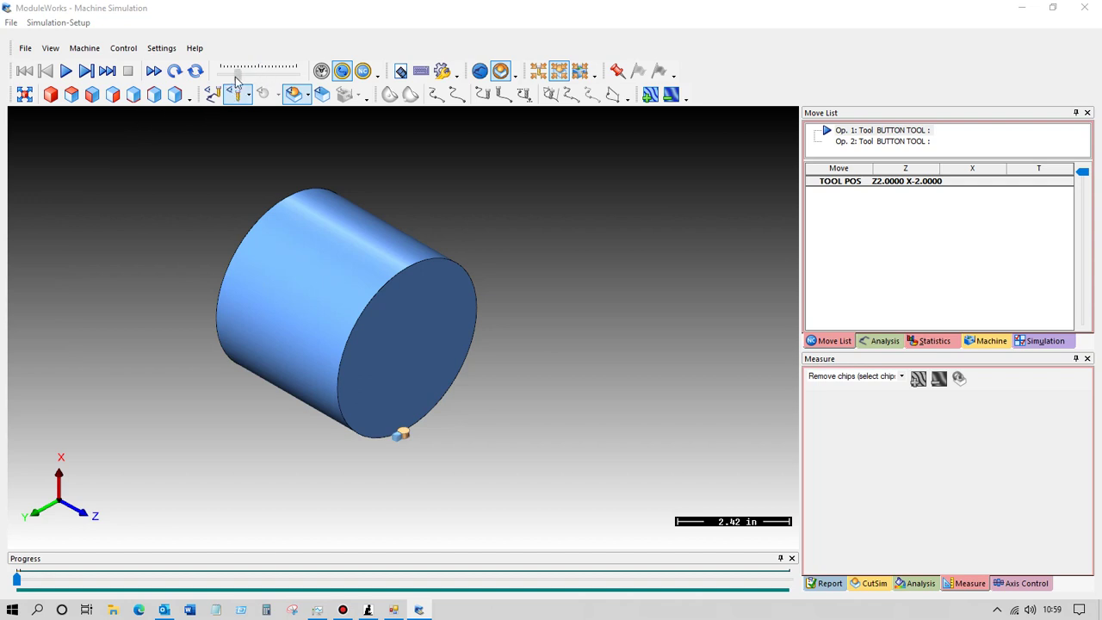
{"action": "left_click", "coordinate": [67, 71]}
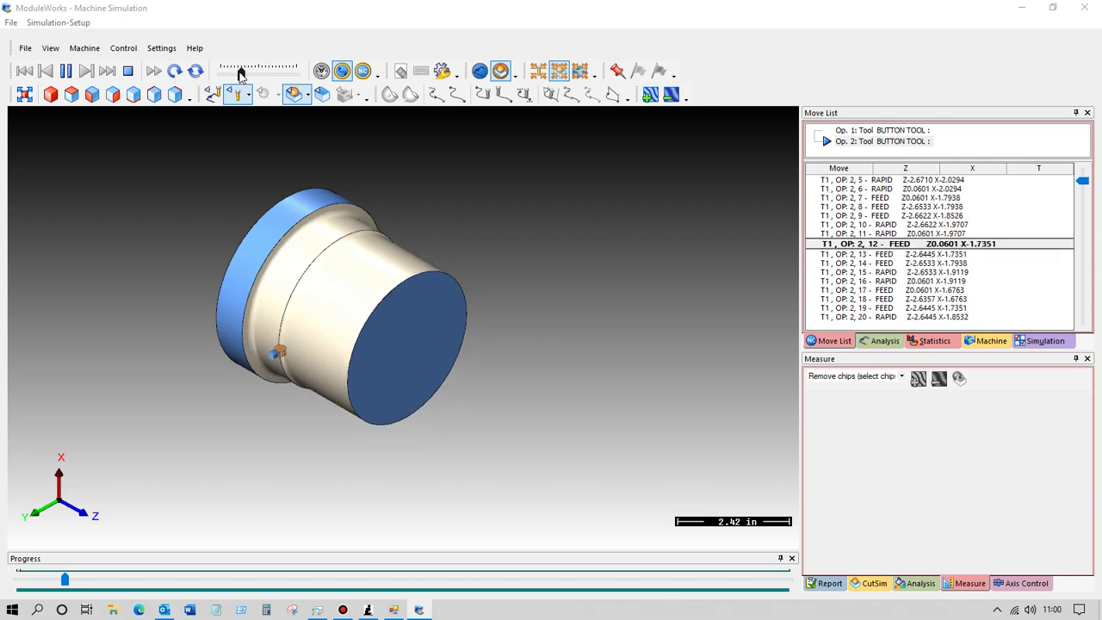
{"action": "middle_click_drag", "start_coordinate": [311, 271], "coordinate": [253, 326]}
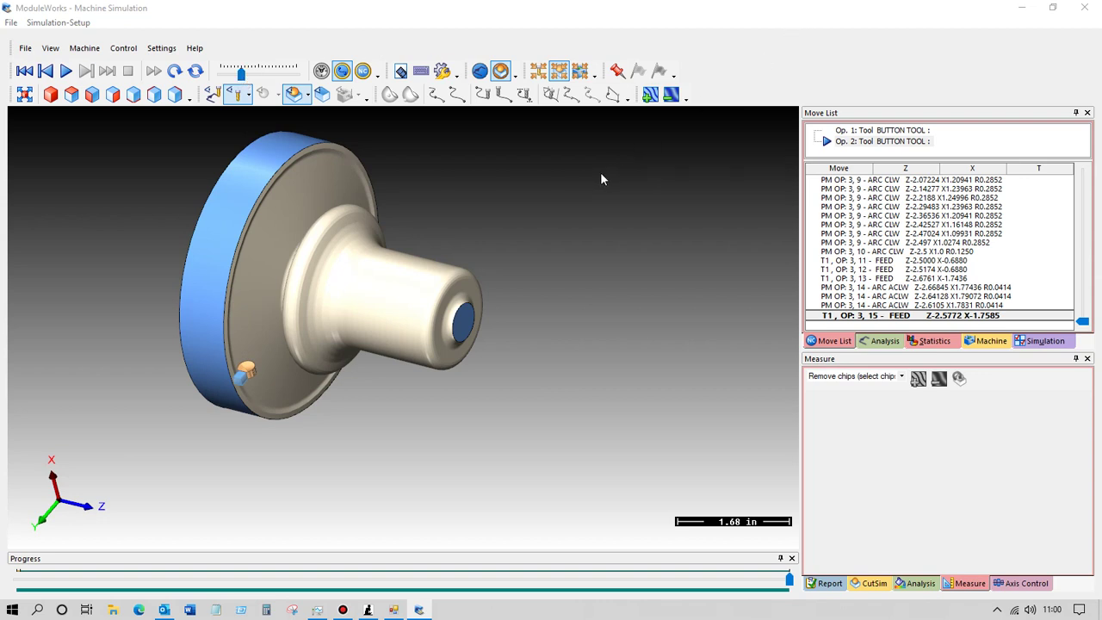
Close the ModuleWorks simulation and run the complete machining sequence.
{"action": "left_click", "coordinate": [1087, 8]}
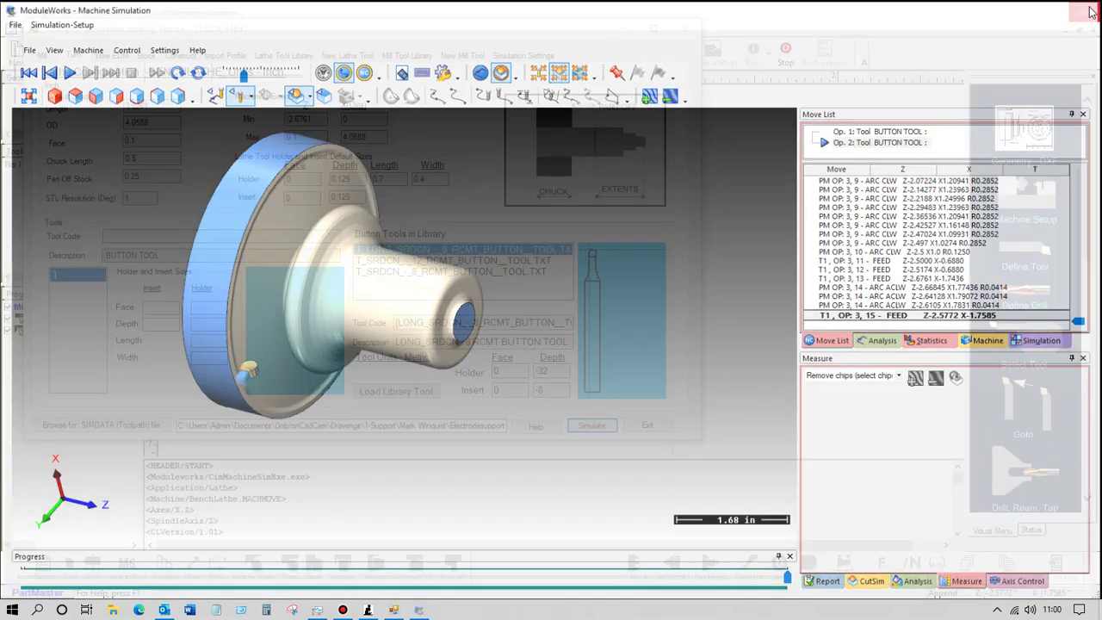
{"action": "left_click", "coordinate": [649, 425]}
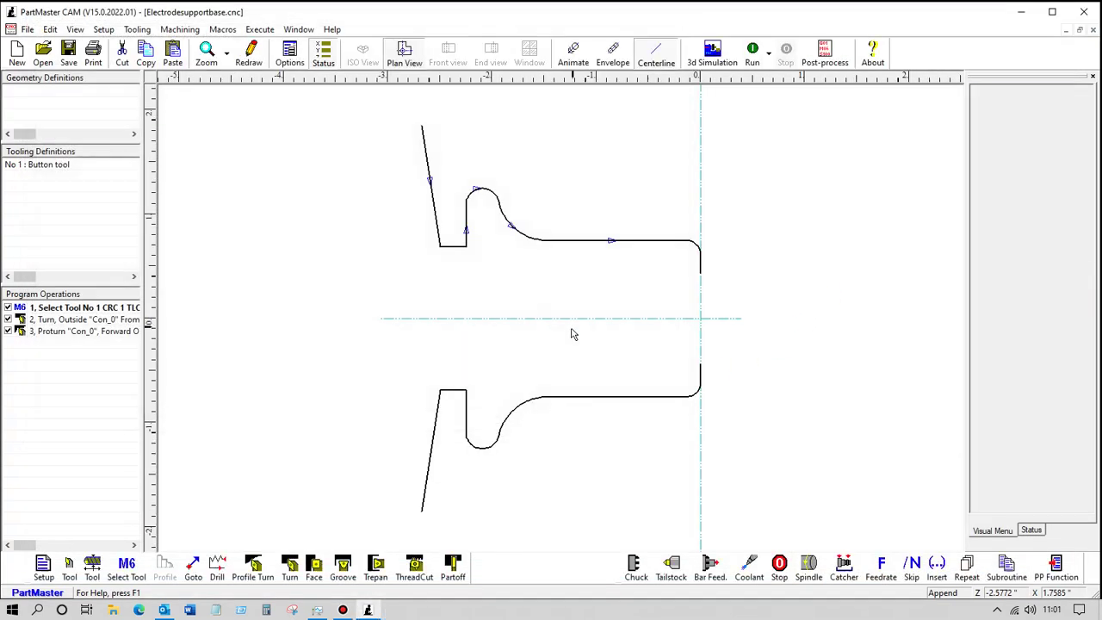
{"action": "left_click", "coordinate": [754, 52]}
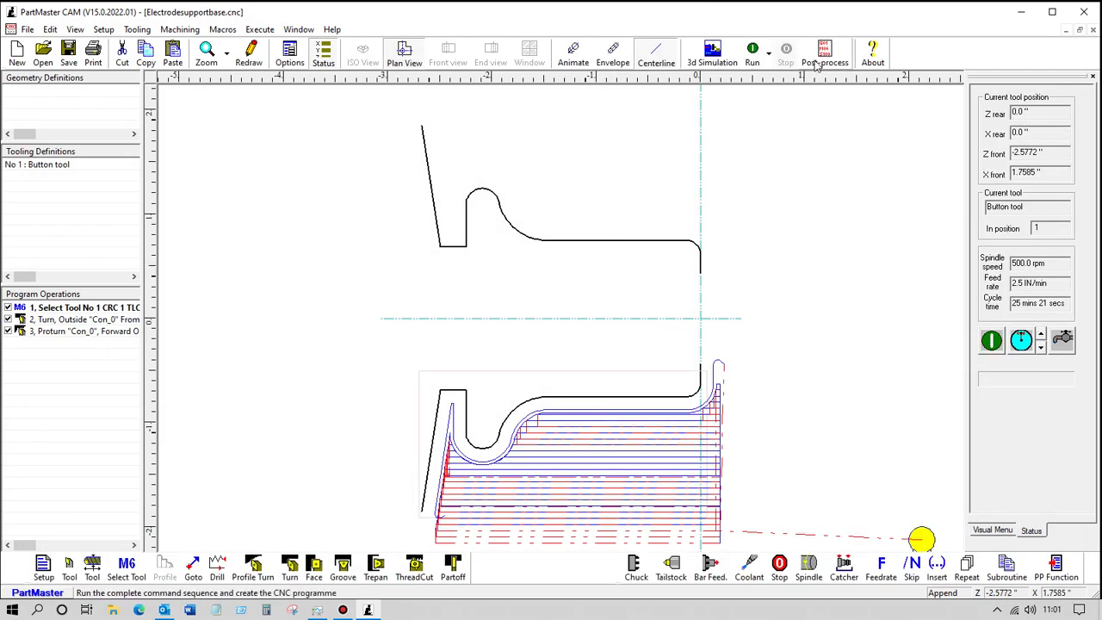
Post-process with T_Mach2.ppr to produce Electrodesupportbase.pun and review its G-code listing.
{"action": "left_click", "coordinate": [826, 53]}
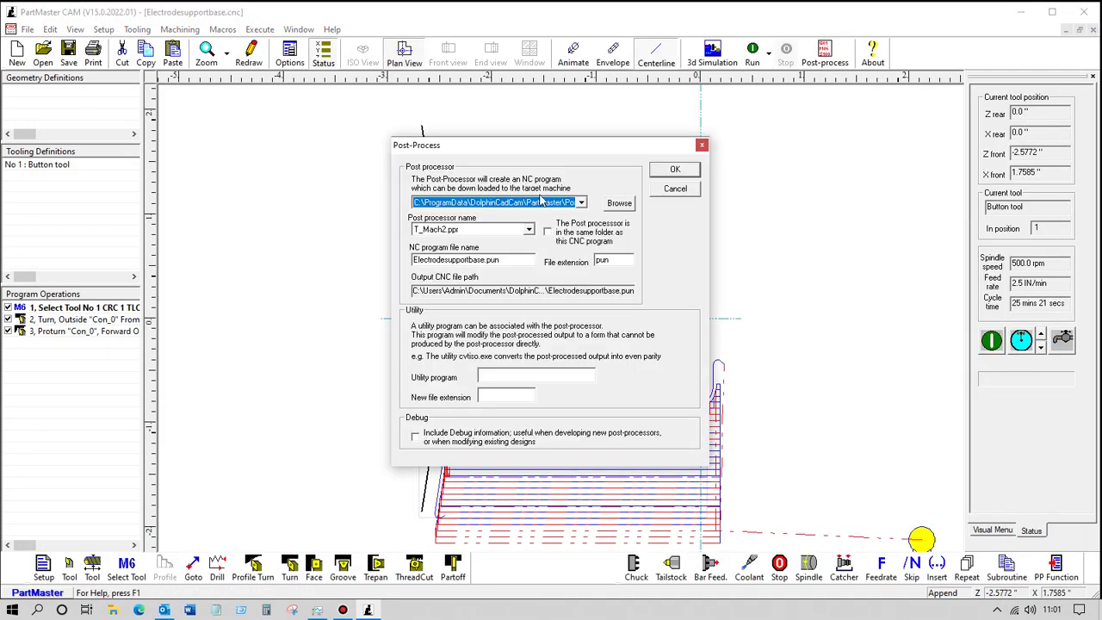
{"action": "left_click", "coordinate": [675, 170]}
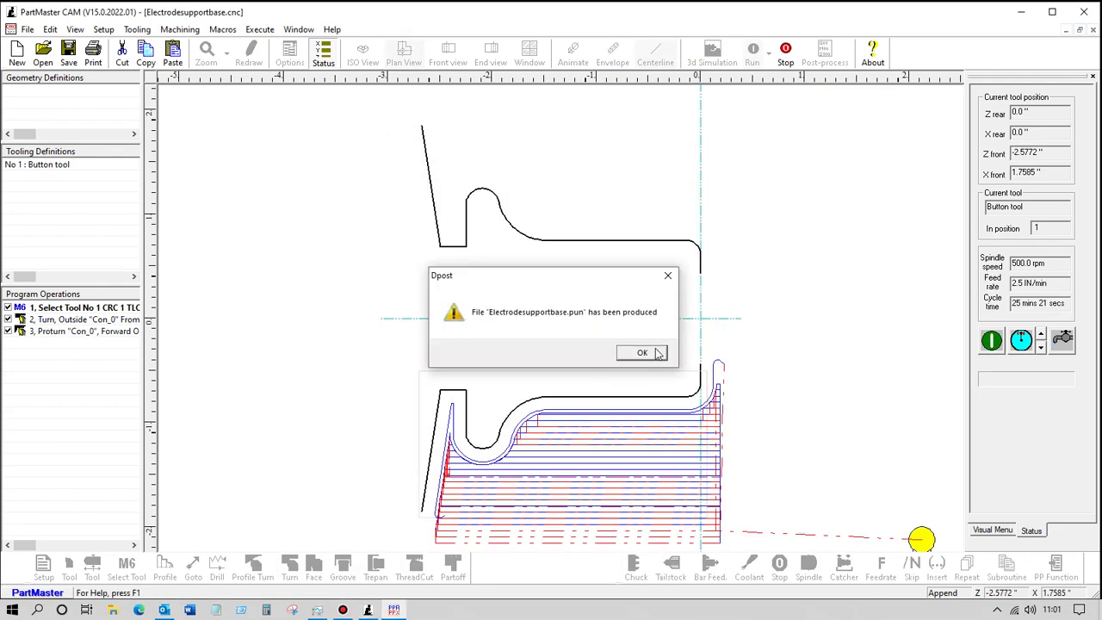
{"action": "left_click", "coordinate": [641, 353]}
{"action": "scroll", "coordinate": [338, 489], "scroll_direction": "down", "scroll_amount": 4}
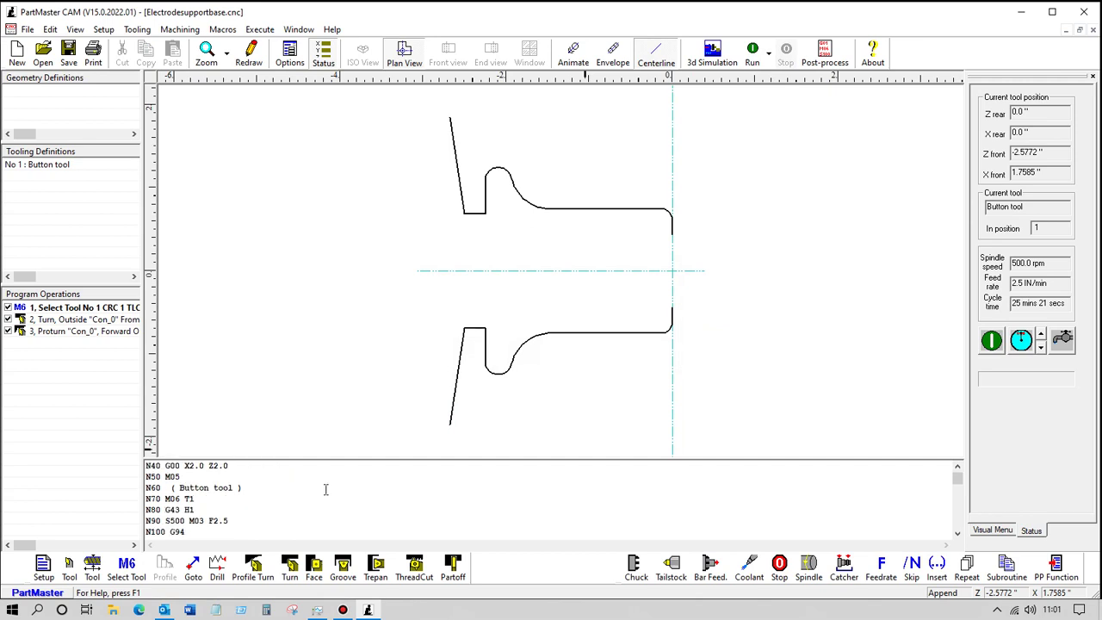
{"action": "scroll", "coordinate": [322, 497], "scroll_direction": "up", "scroll_amount": 4}
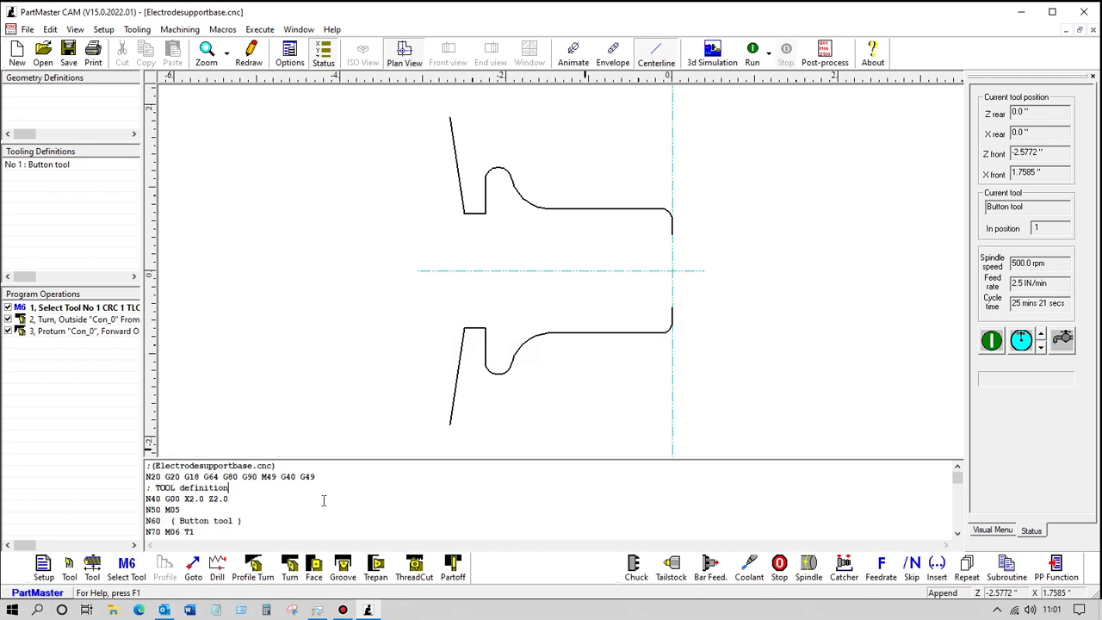